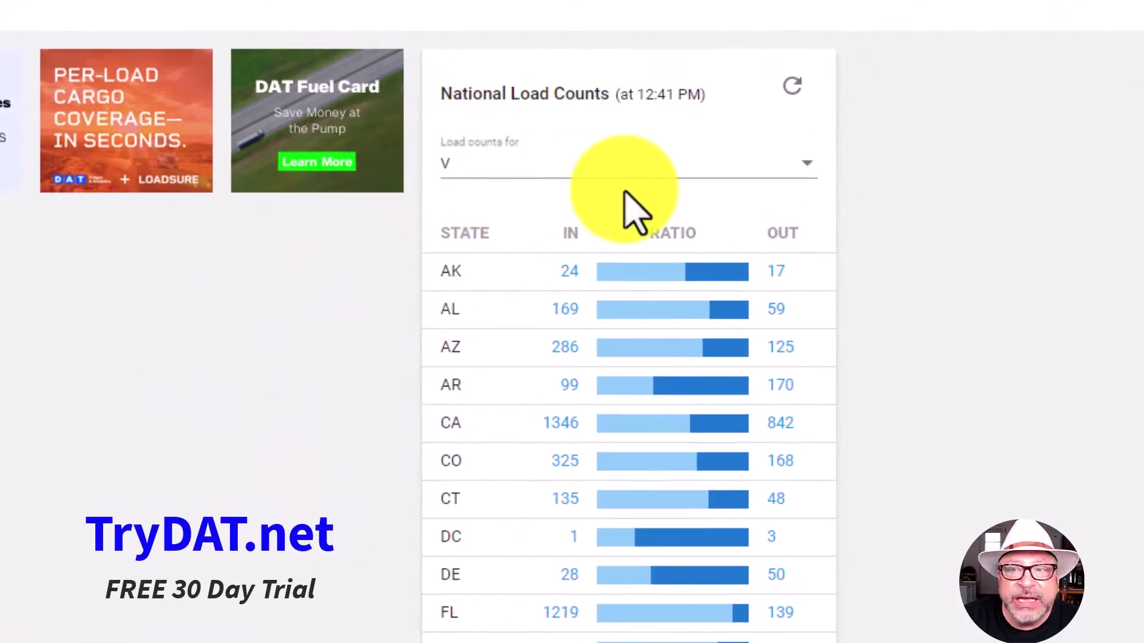
Limit the national load counts equipment types to vans only
{"action": "left_click", "coordinate": [810, 170]}
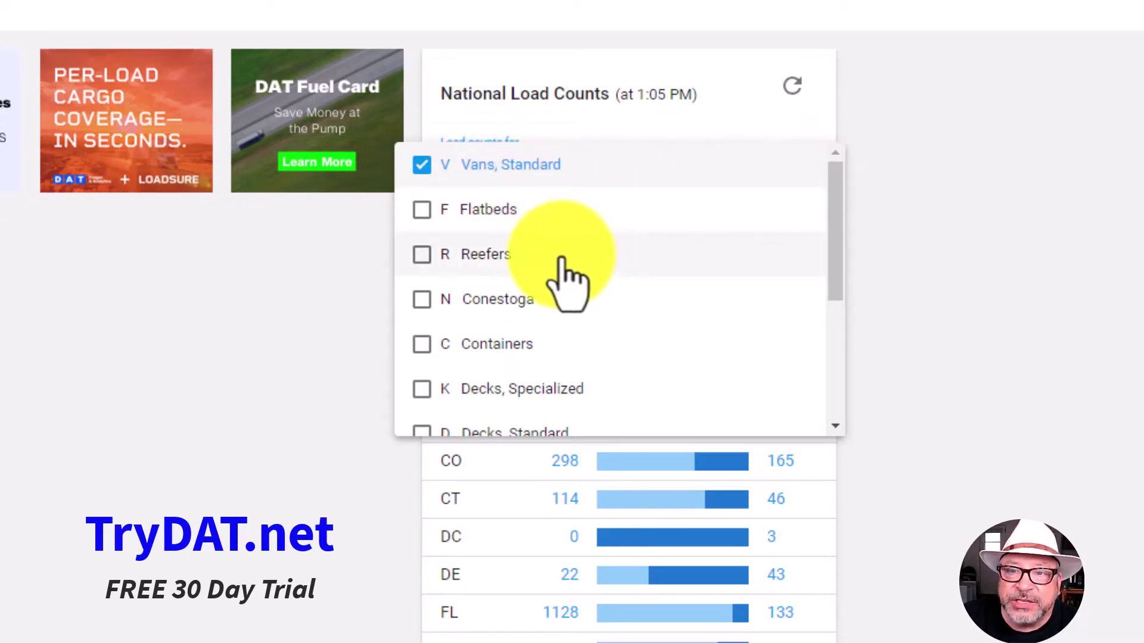
{"action": "scroll", "coordinate": [630, 320], "scroll_direction": "down", "scroll_amount": 2}
{"action": "scroll", "coordinate": [636, 344], "scroll_direction": "down", "scroll_amount": 2}
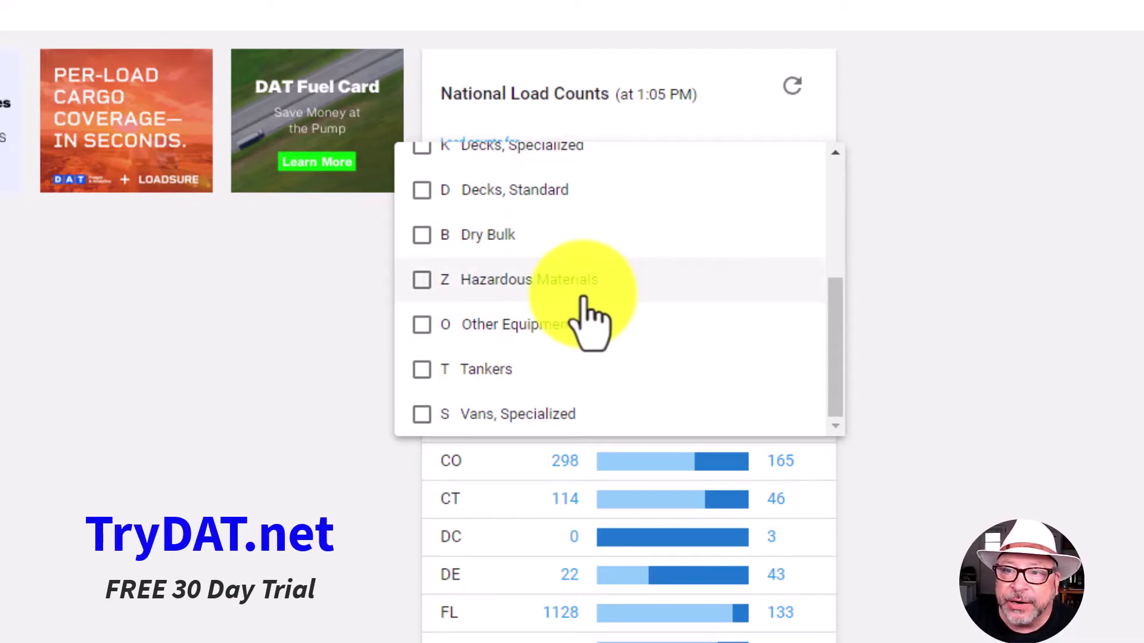
{"action": "left_click", "coordinate": [747, 135]}
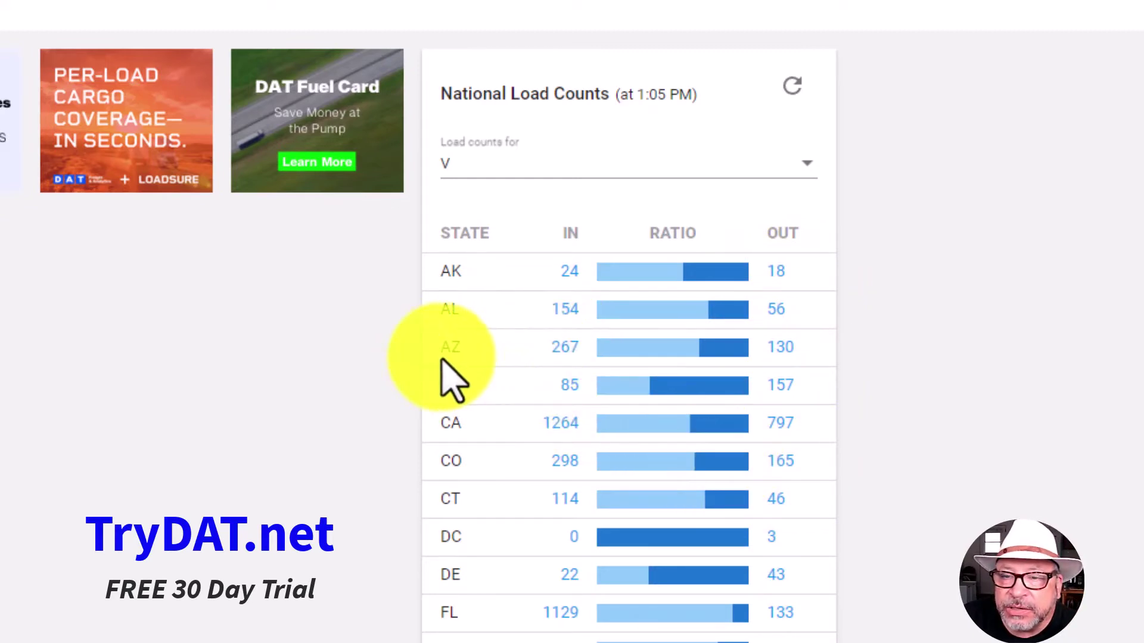
Open the AZ inbound van count to list 751 loads headed to Arizona on 8/10
{"action": "left_click", "coordinate": [565, 349]}
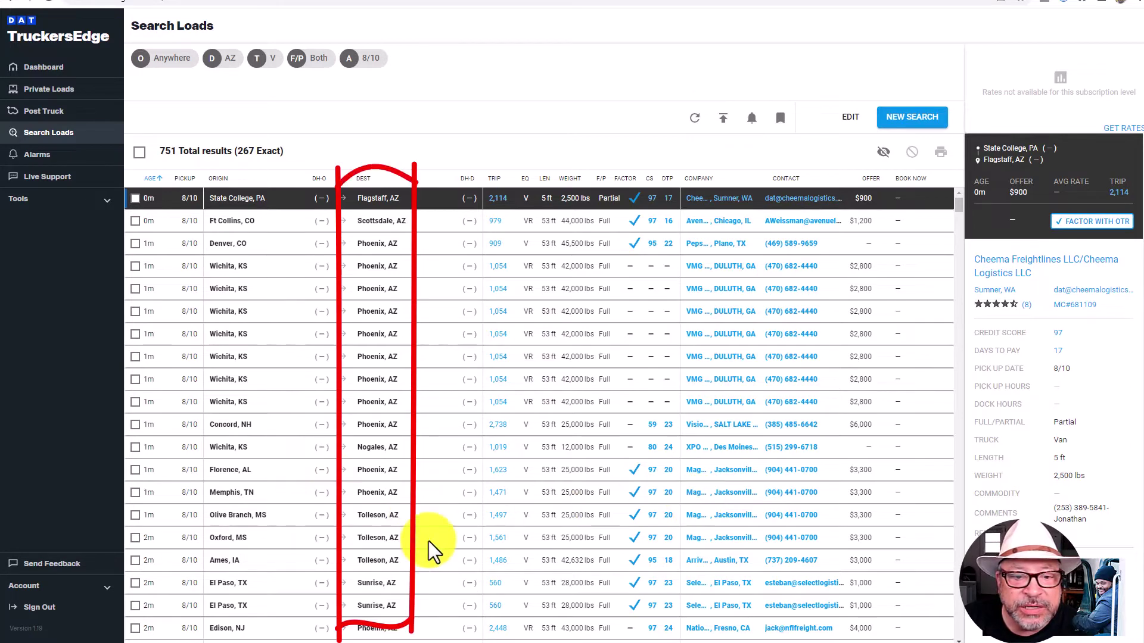
{"action": "scroll", "coordinate": [480, 532], "scroll_direction": "down", "scroll_amount": 3}
{"action": "scroll", "coordinate": [479, 528], "scroll_direction": "up", "scroll_amount": 3}
{"action": "scroll", "coordinate": [476, 524], "scroll_direction": "down", "scroll_amount": 7}
{"action": "scroll", "coordinate": [474, 514], "scroll_direction": "up", "scroll_amount": 7}
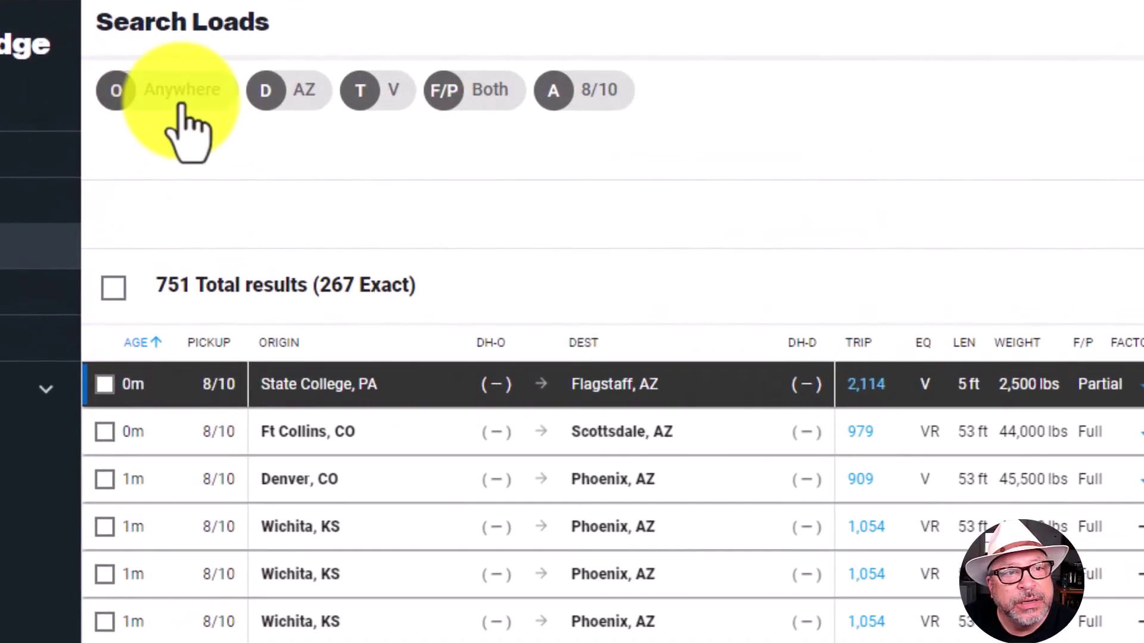
Set the origin to Dallas, TX and run the van load search to Arizona
{"action": "left_click", "coordinate": [166, 57]}
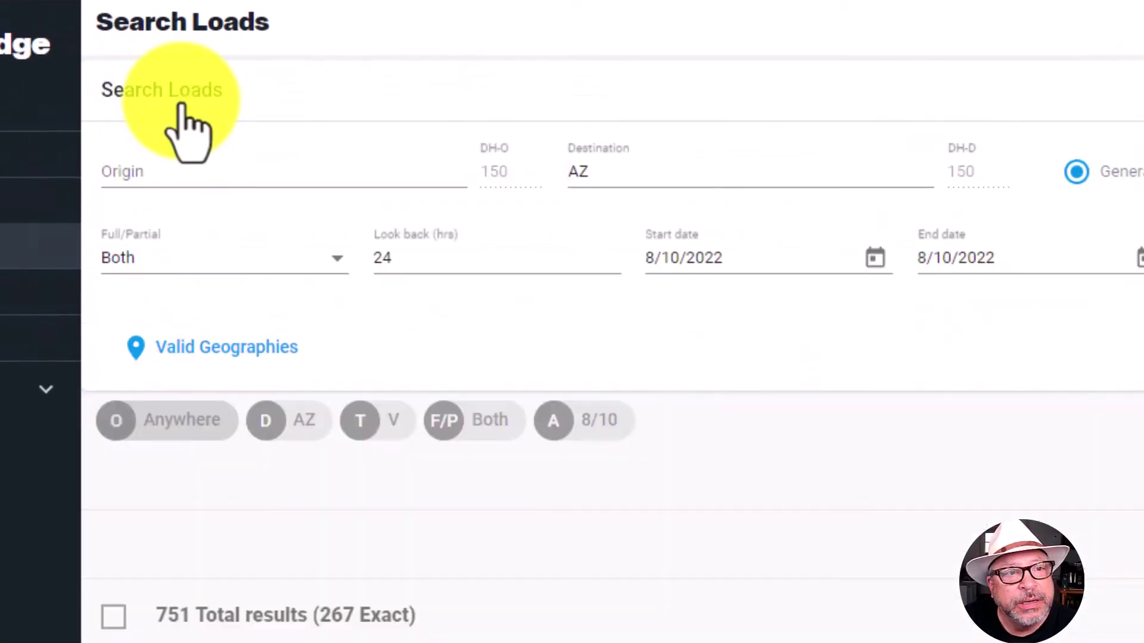
{"action": "left_click", "coordinate": [125, 166]}
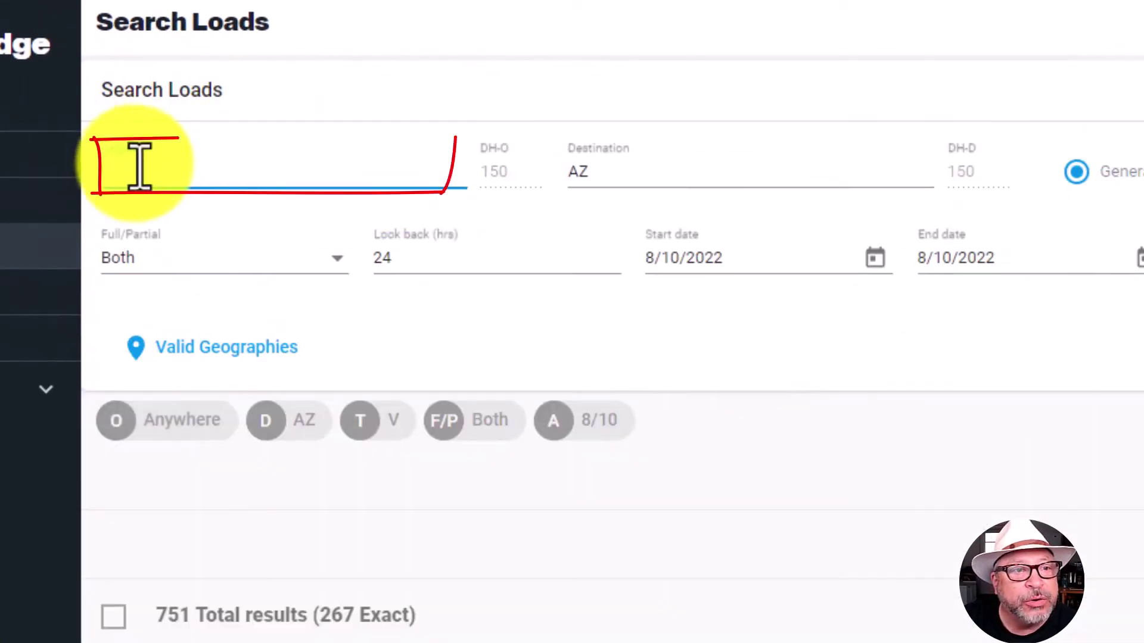
{"action": "type", "text": "dal"}
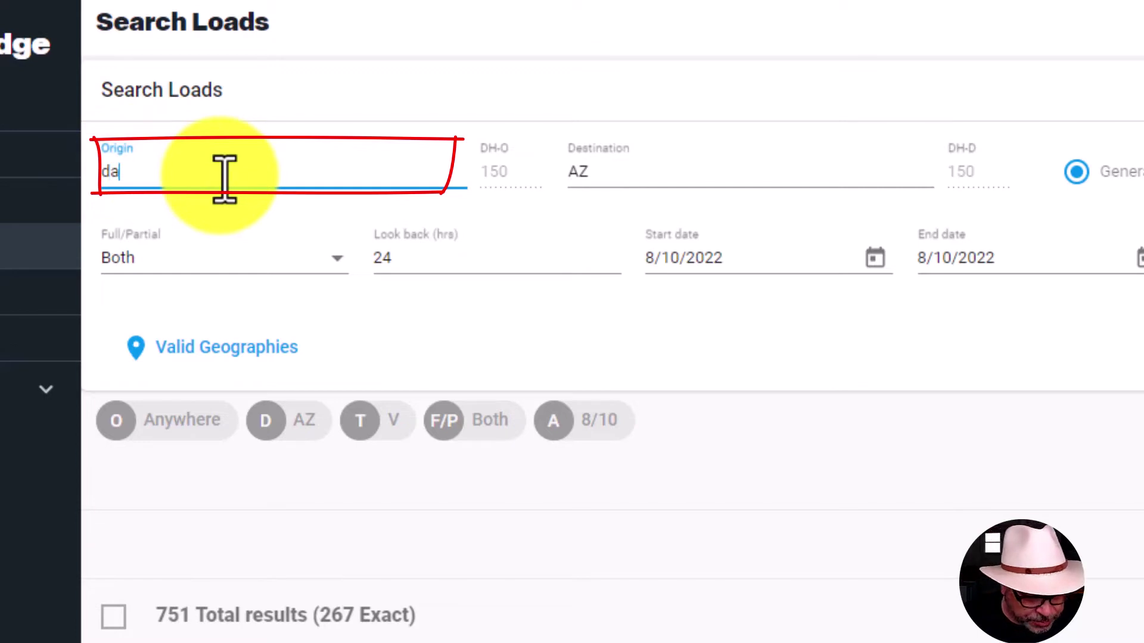
{"action": "type", "text": "las"}
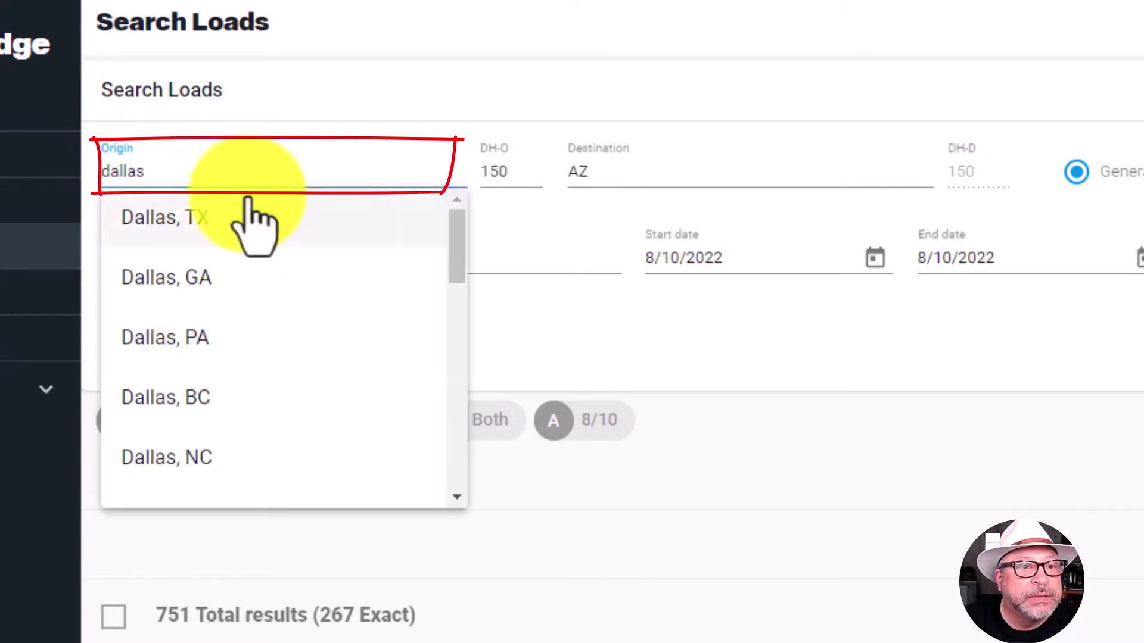
{"action": "left_click", "coordinate": [239, 215]}
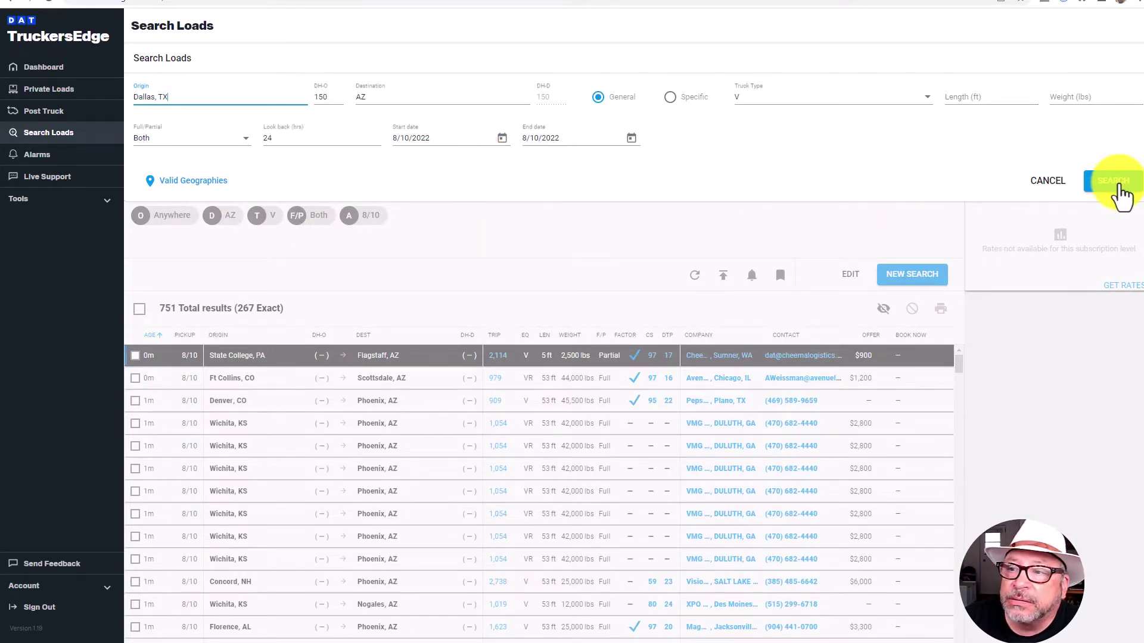
{"action": "left_click", "coordinate": [1121, 193]}
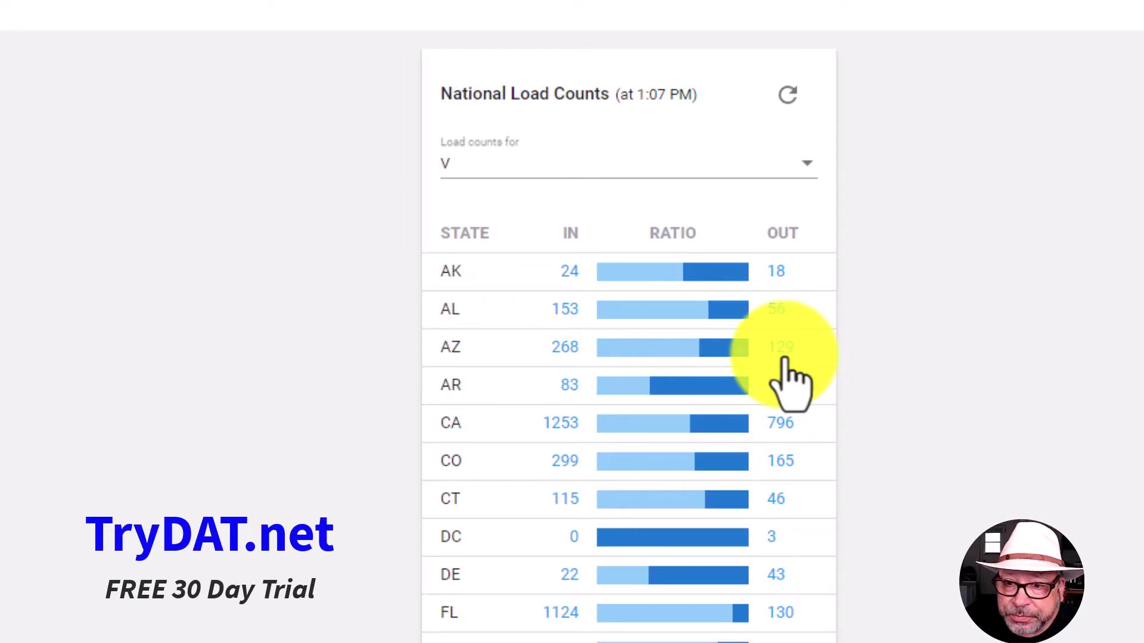
{"action": "scroll", "coordinate": [784, 361], "scroll_direction": "down", "scroll_amount": 2}
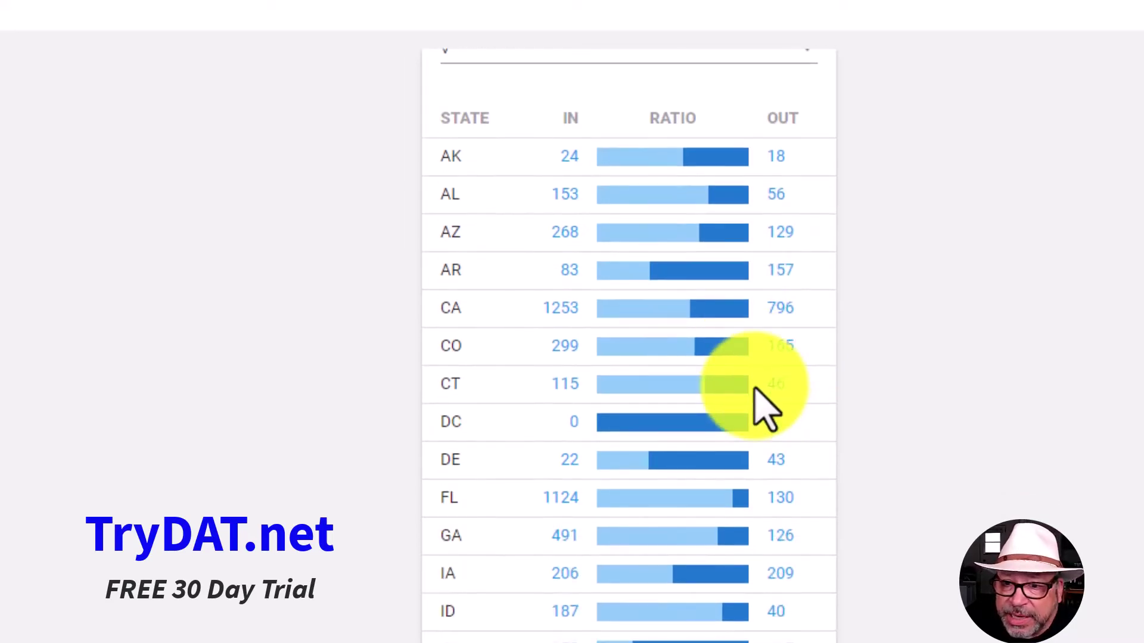
{"action": "scroll", "coordinate": [755, 391], "scroll_direction": "down", "scroll_amount": 4}
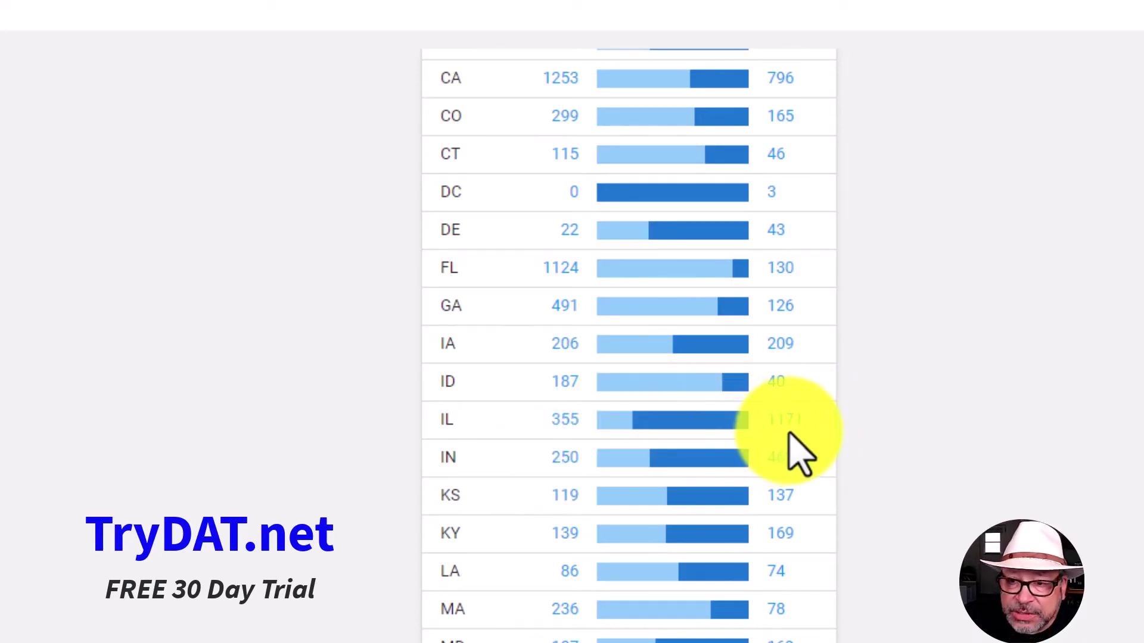
{"action": "scroll", "coordinate": [801, 453], "scroll_direction": "up", "scroll_amount": 6}
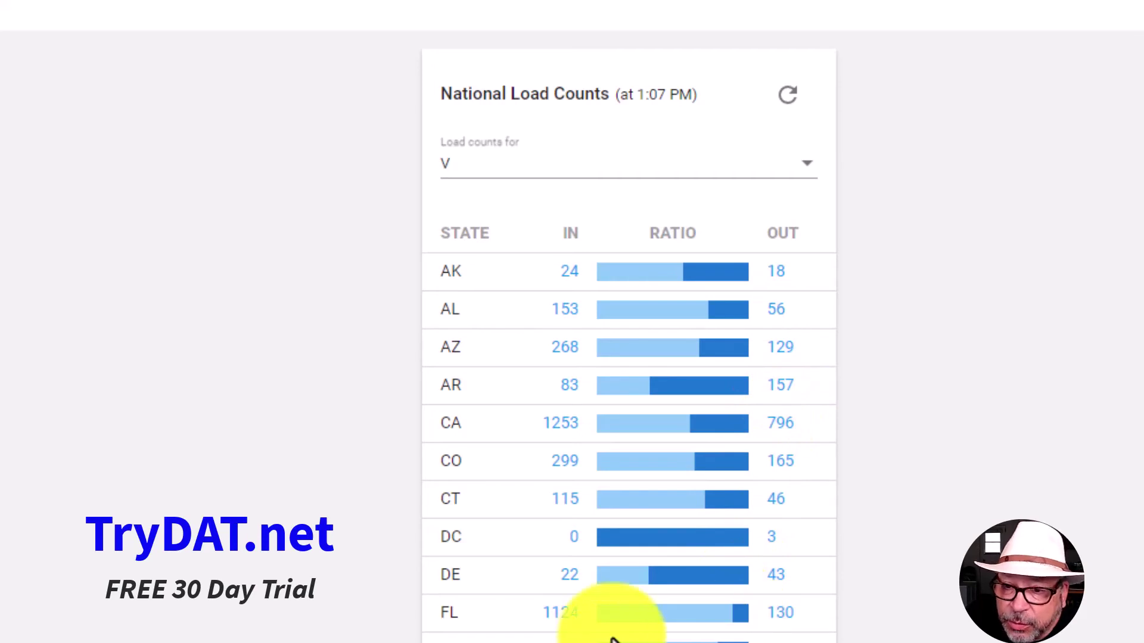
{"action": "scroll", "coordinate": [614, 619], "scroll_direction": "down", "scroll_amount": 2}
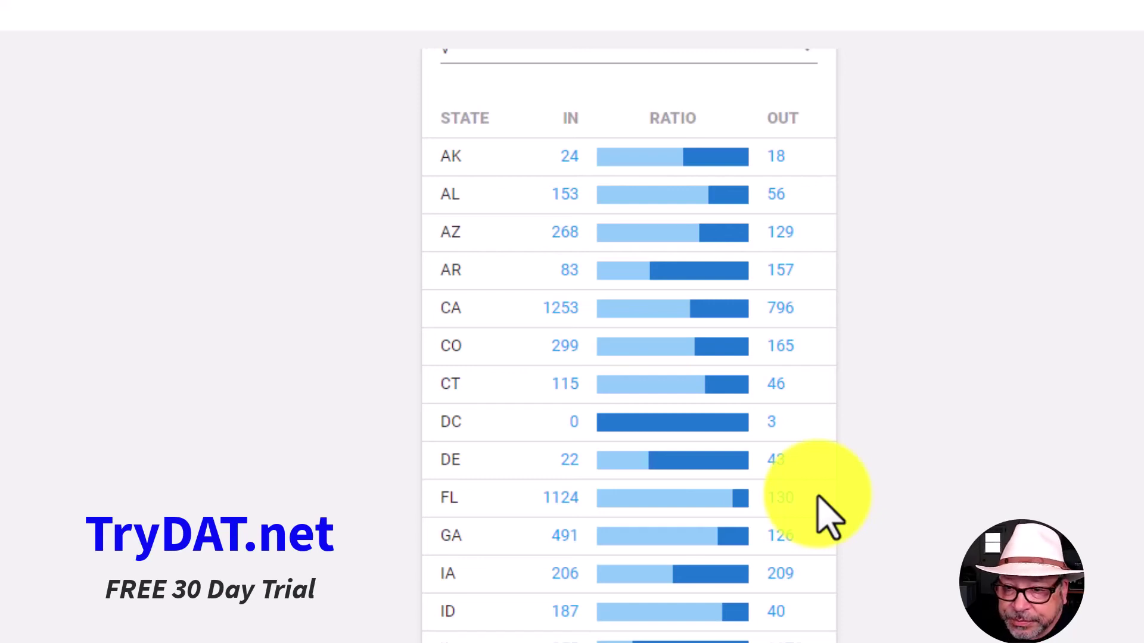
{"action": "scroll", "coordinate": [779, 556], "scroll_direction": "down", "scroll_amount": 5}
{"action": "scroll", "coordinate": [781, 554], "scroll_direction": "up", "scroll_amount": 1}
{"action": "scroll", "coordinate": [779, 566], "scroll_direction": "up", "scroll_amount": 5}
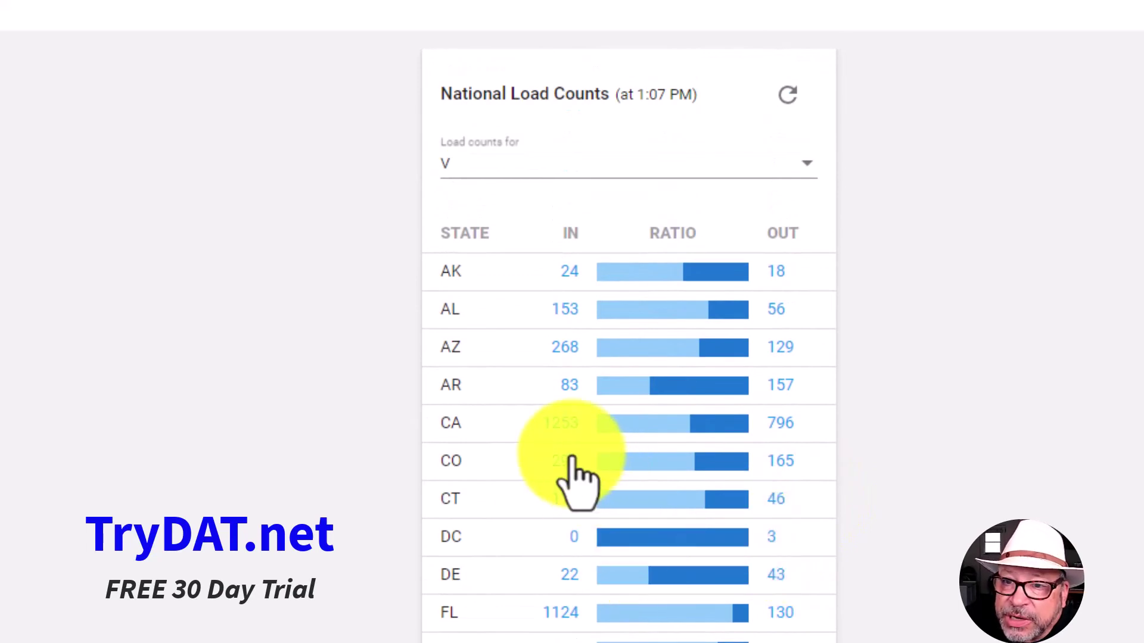
Open the AZ outbound van count to list 370 loads leaving Arizona on 8/10
{"action": "left_click", "coordinate": [781, 348]}
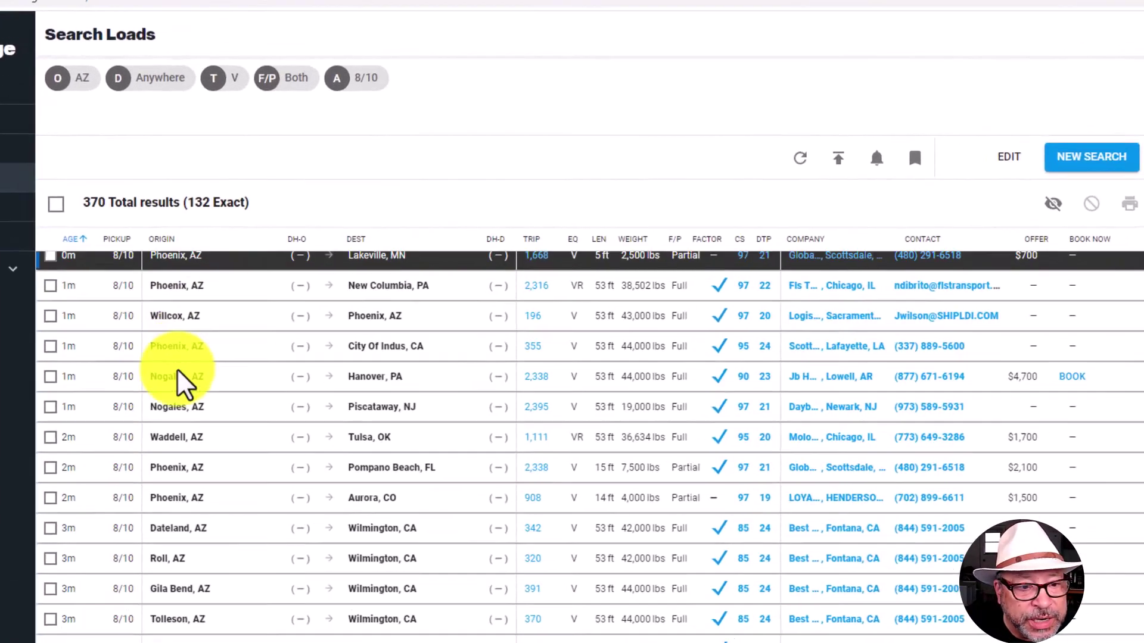
{"action": "scroll", "coordinate": [238, 298], "scroll_direction": "down", "scroll_amount": 5}
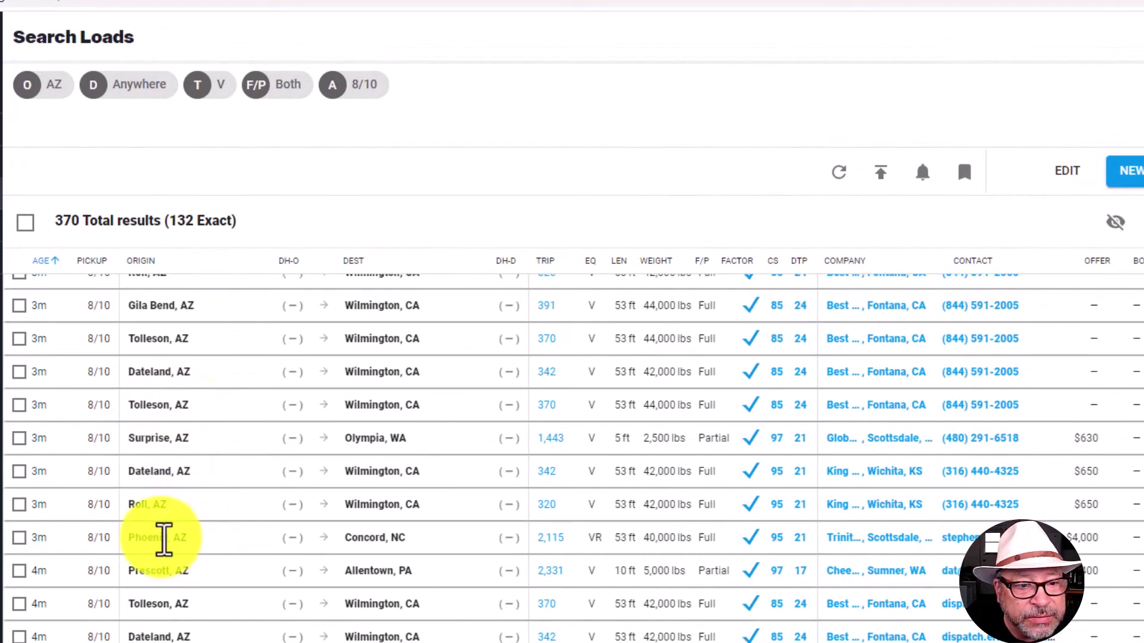
{"action": "scroll", "coordinate": [190, 632], "scroll_direction": "down", "scroll_amount": 3}
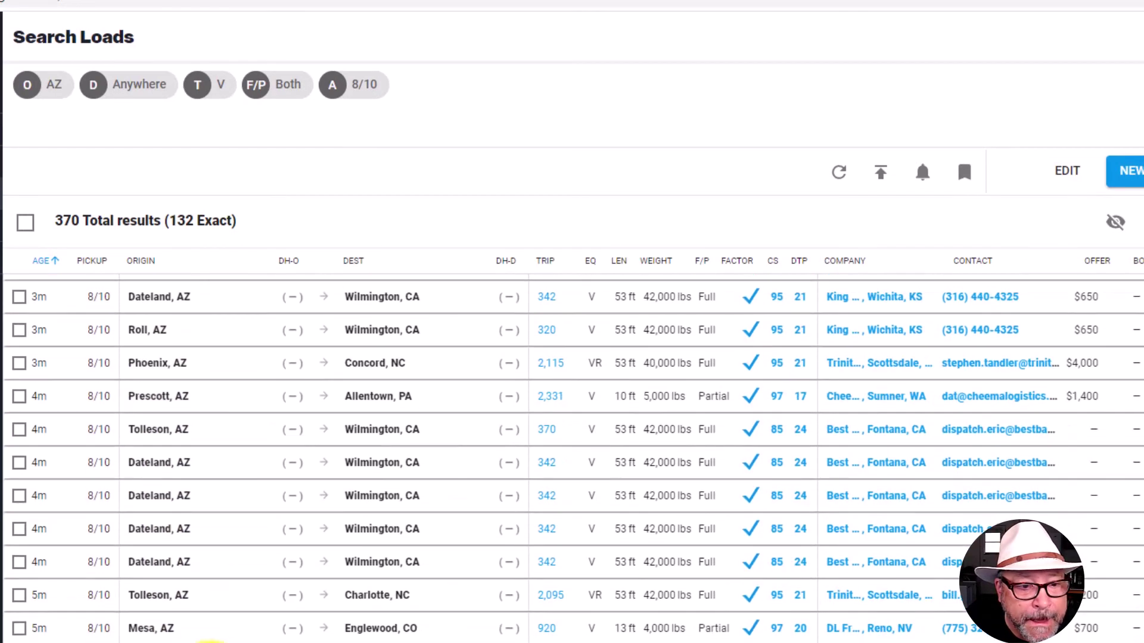
{"action": "scroll", "coordinate": [293, 592], "scroll_direction": "up", "scroll_amount": 5}
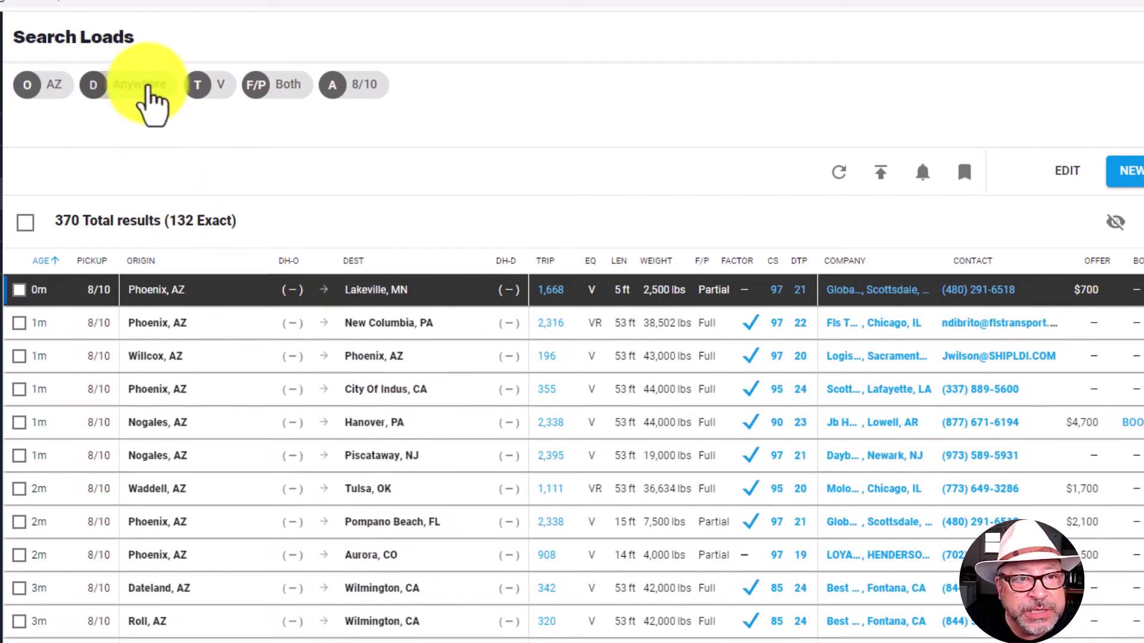
Set the destination to Los Angeles, CA and search, returning 103 loads from Arizona
{"action": "left_click", "coordinate": [148, 87]}
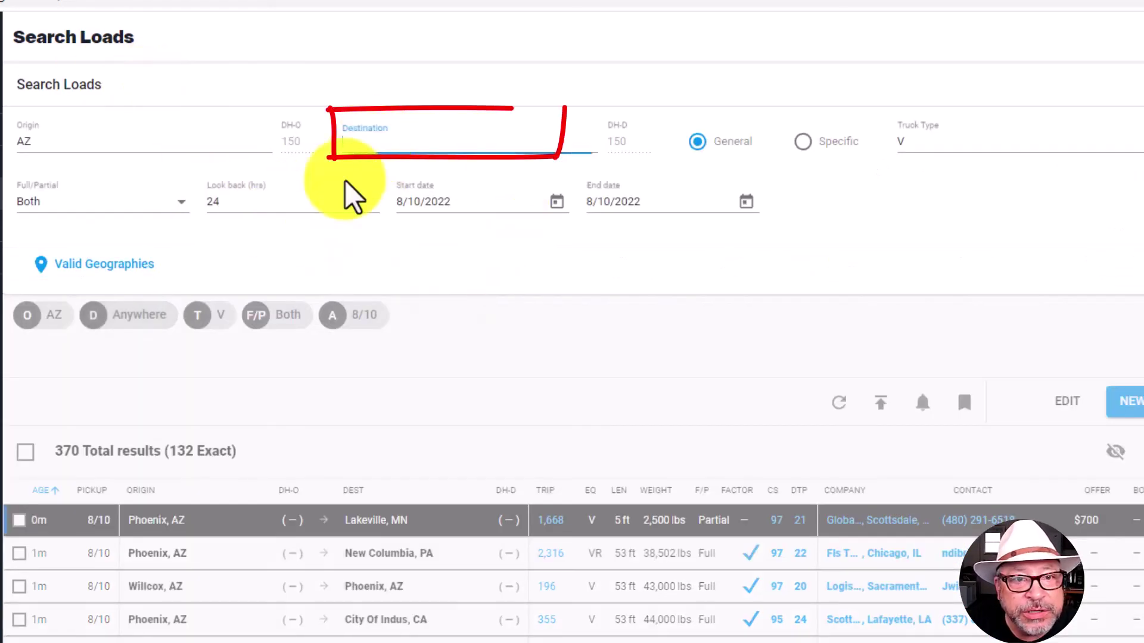
{"action": "type", "text": "los angeles"}
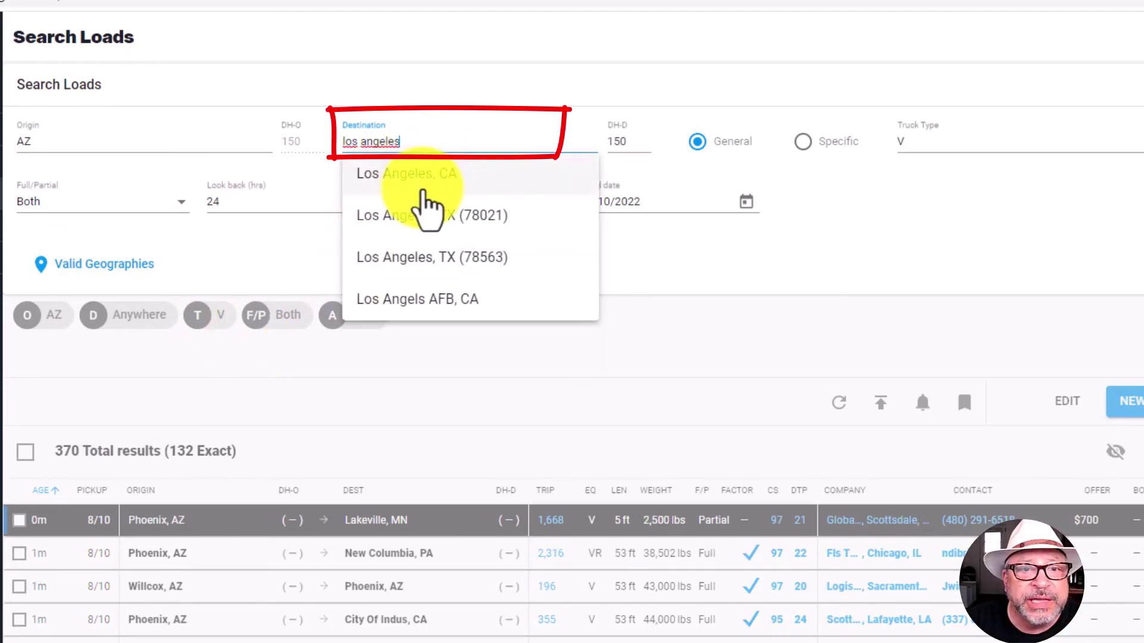
{"action": "left_click", "coordinate": [420, 178]}
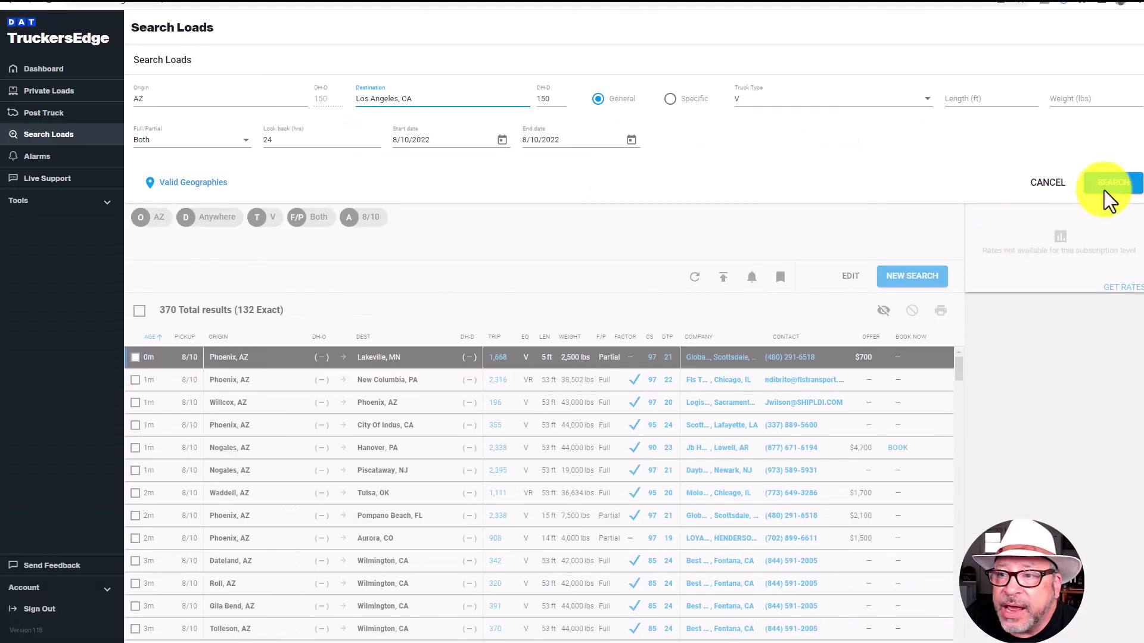
{"action": "left_click", "coordinate": [1106, 188]}
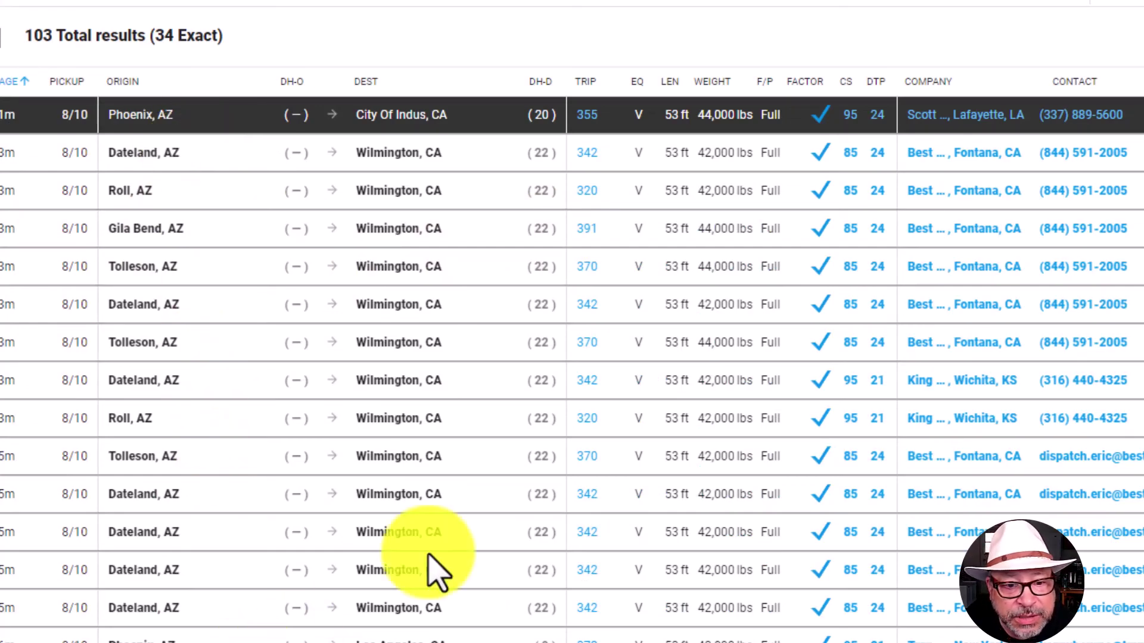
{"action": "scroll", "coordinate": [453, 506], "scroll_direction": "down", "scroll_amount": 5}
{"action": "scroll", "coordinate": [456, 518], "scroll_direction": "down", "scroll_amount": 15}
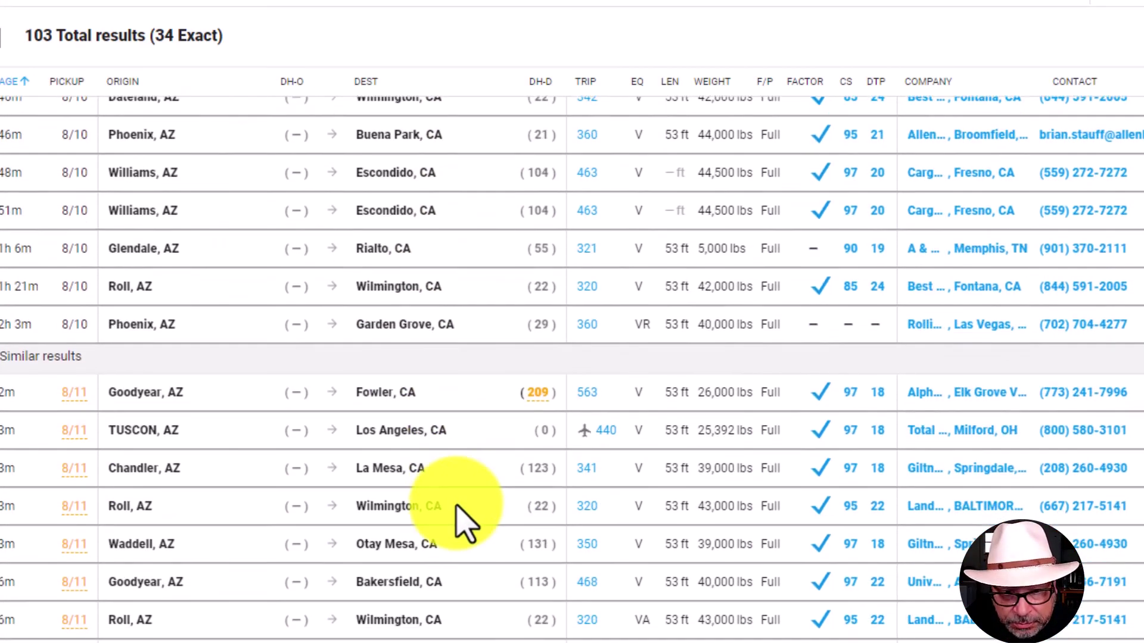
{"action": "scroll", "coordinate": [459, 525], "scroll_direction": "up", "scroll_amount": 10}
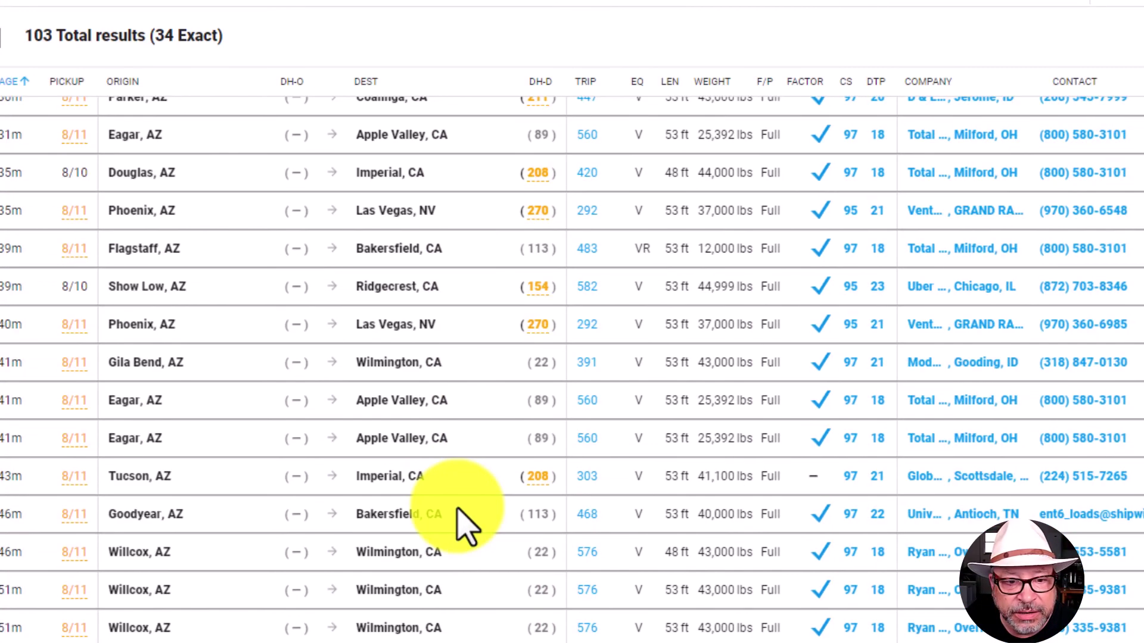